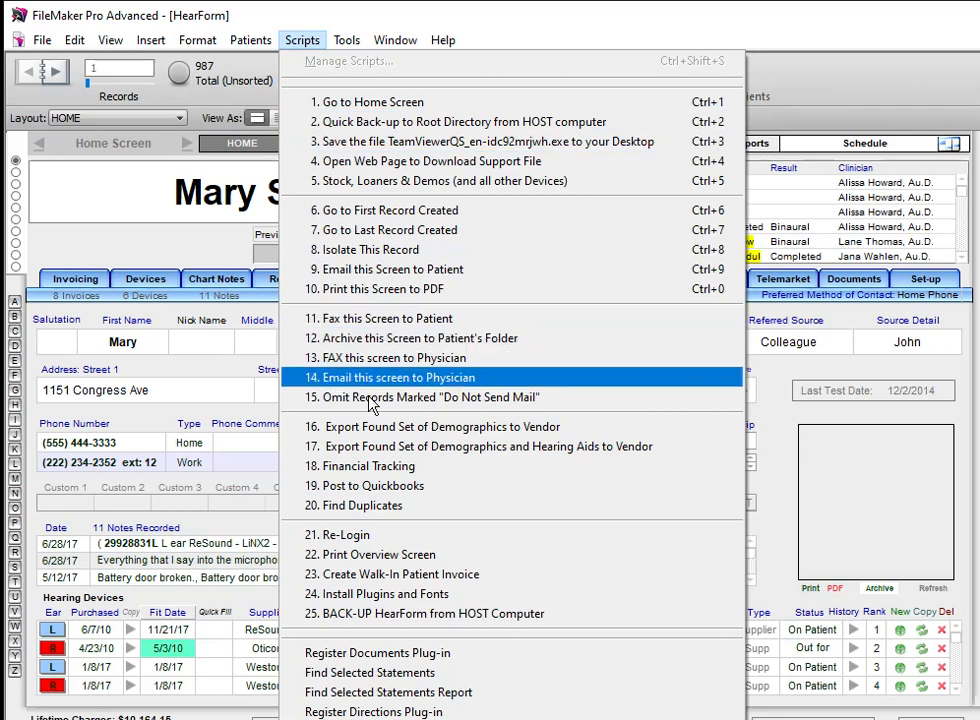
- Find duplicate patients by name and left 6 digits of address, and again by first and last name
left_click(376, 510)
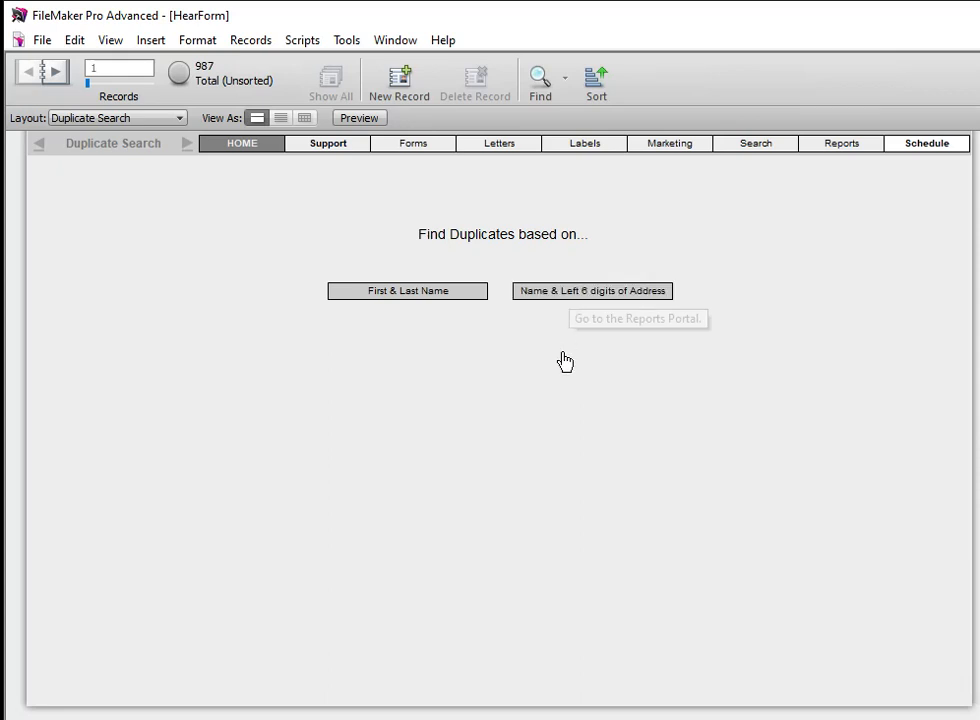
left_click(570, 292)
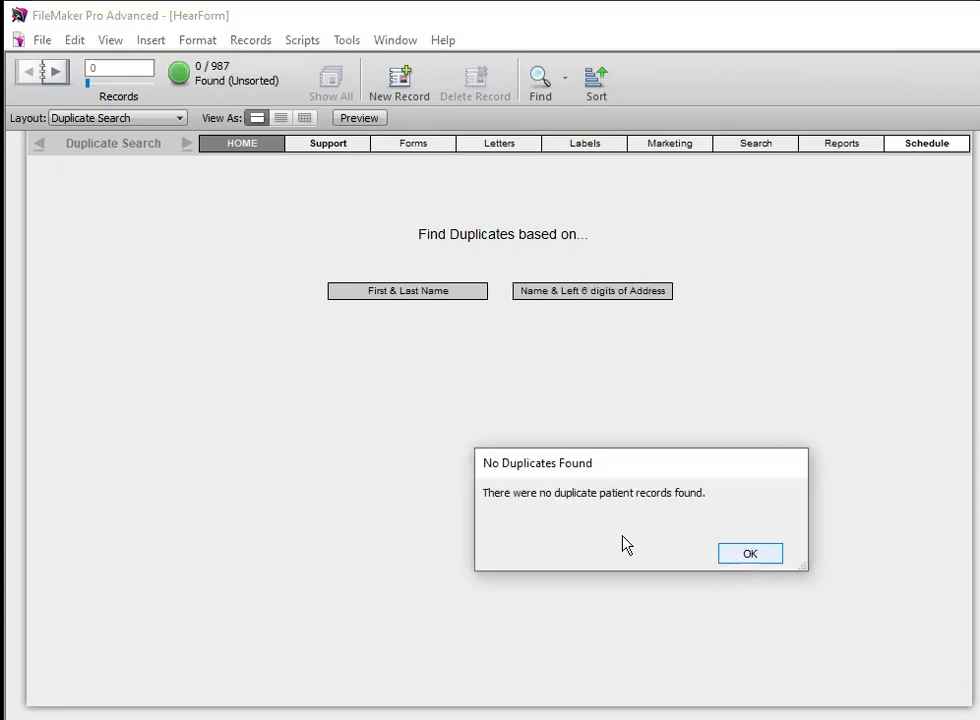
left_click(747, 556)
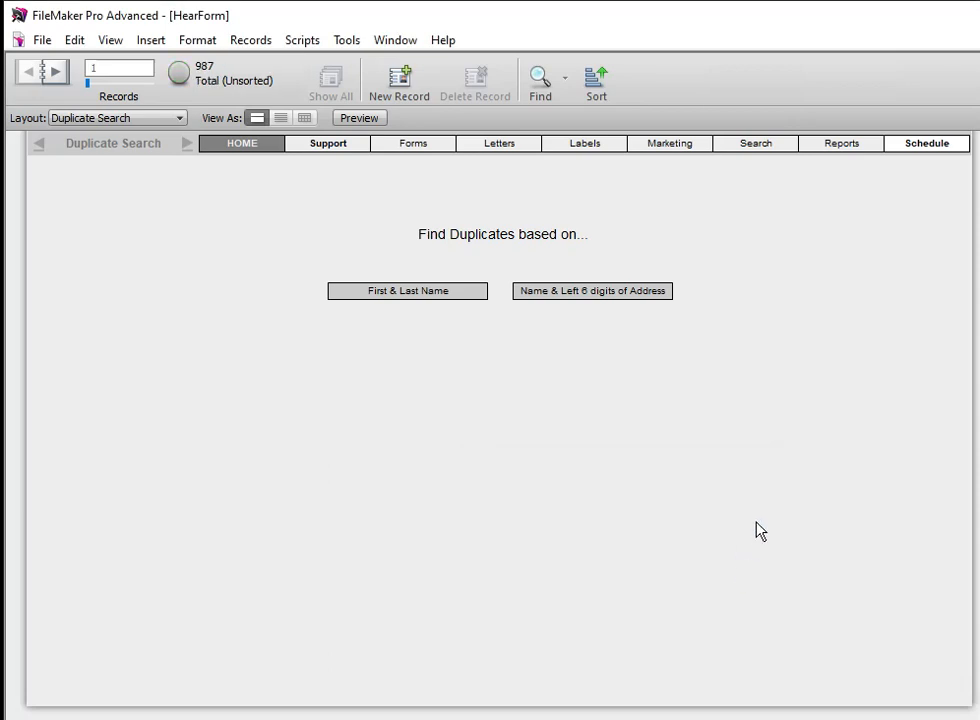
left_click(437, 292)
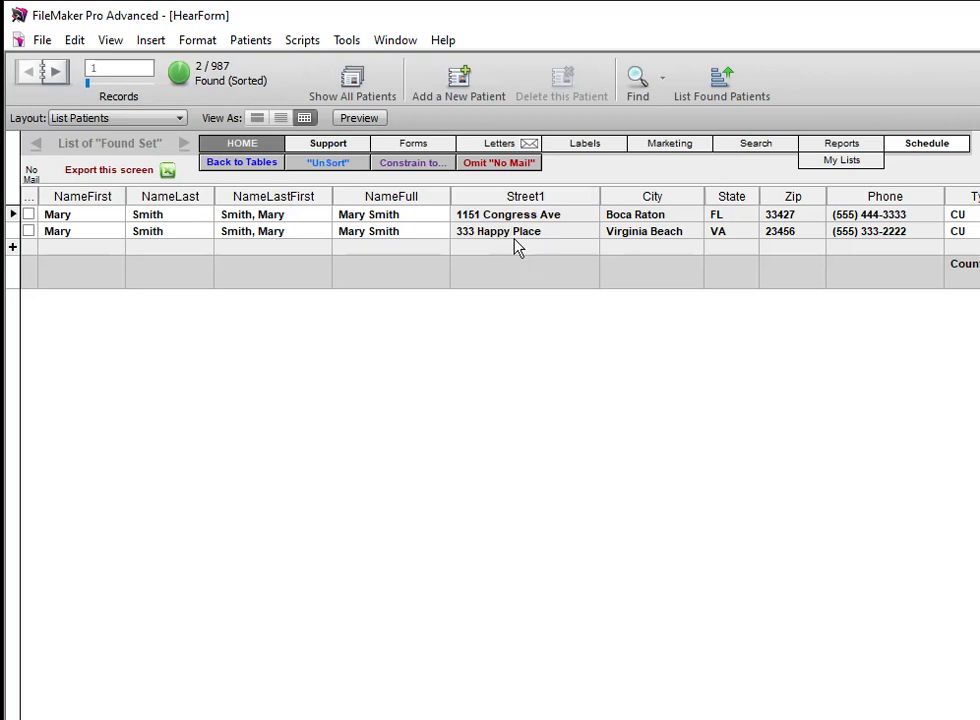
- Compare the hearing devices and chart notes of the two duplicate patient records on the home screen
left_click(243, 149)
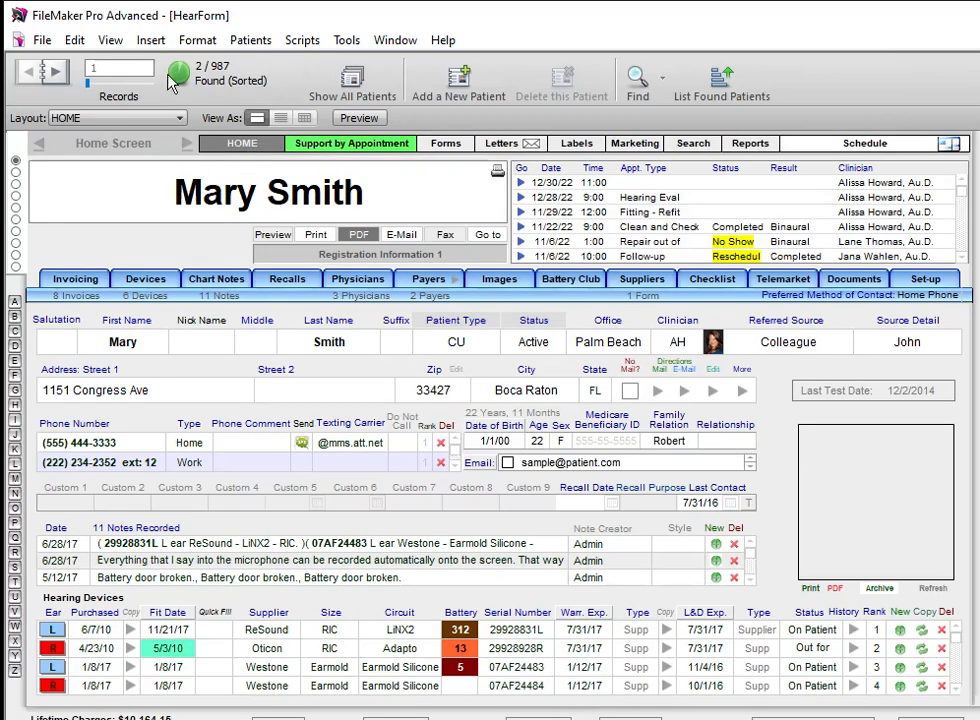
left_click(57, 75)
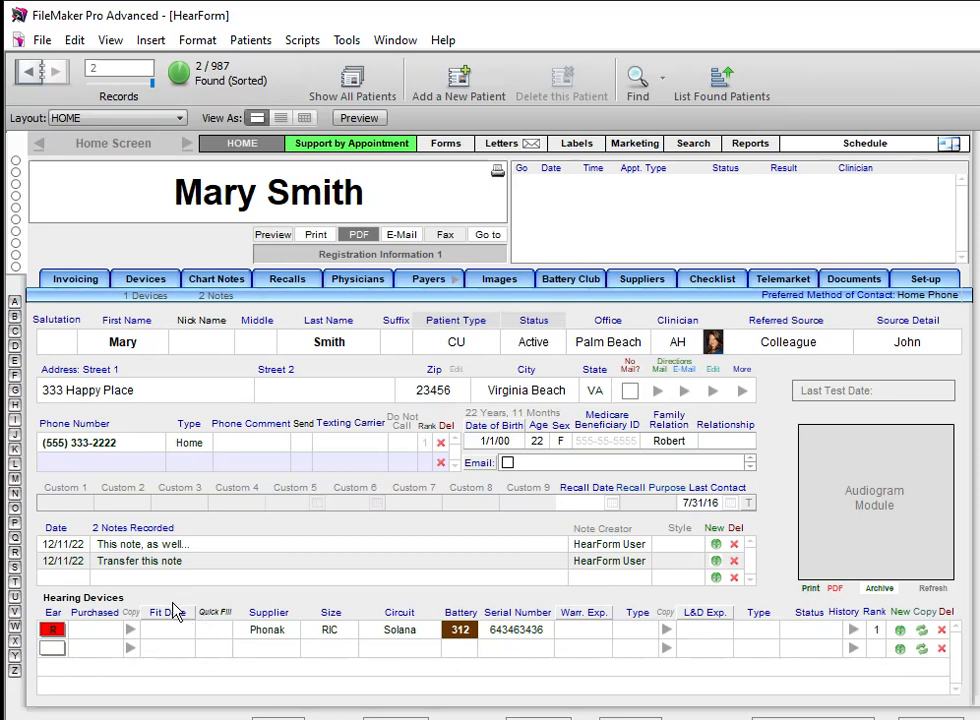
left_click(399, 634)
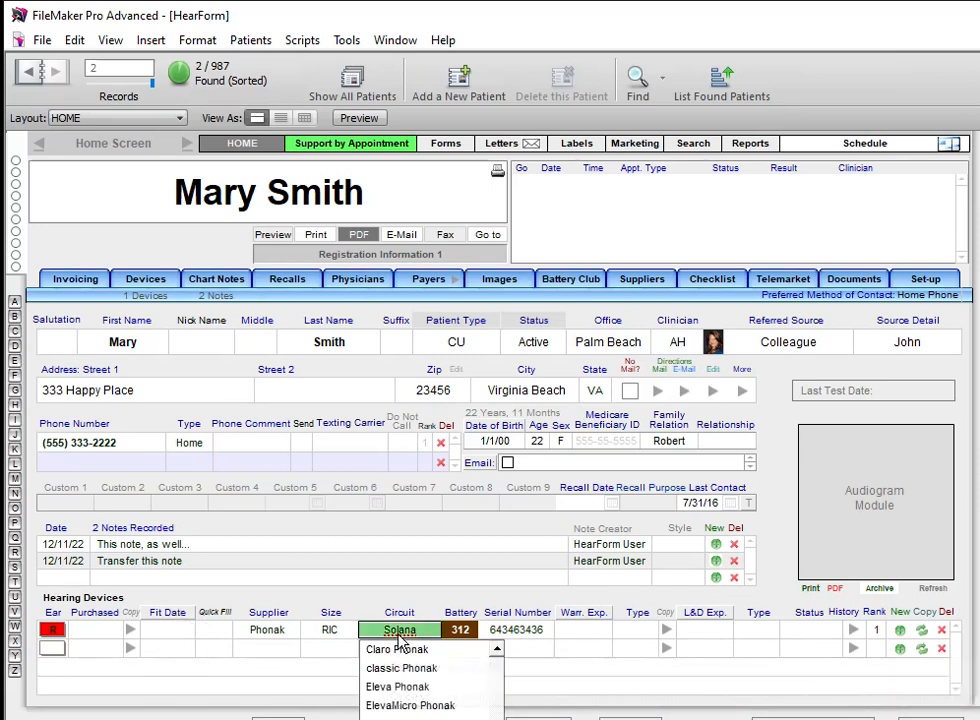
left_click(212, 543)
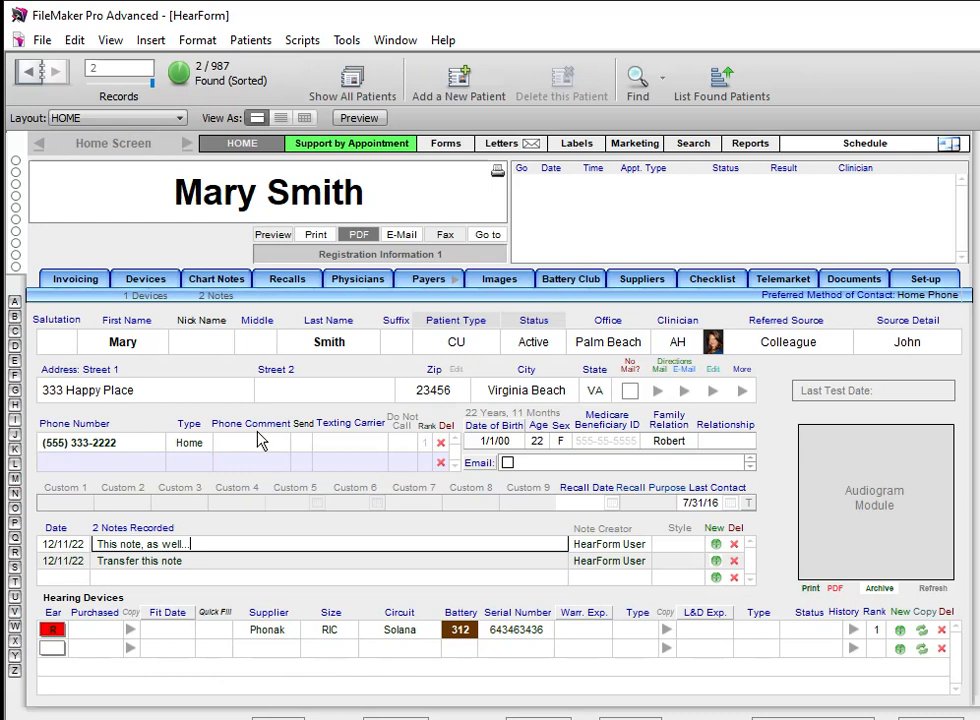
left_click(28, 74)
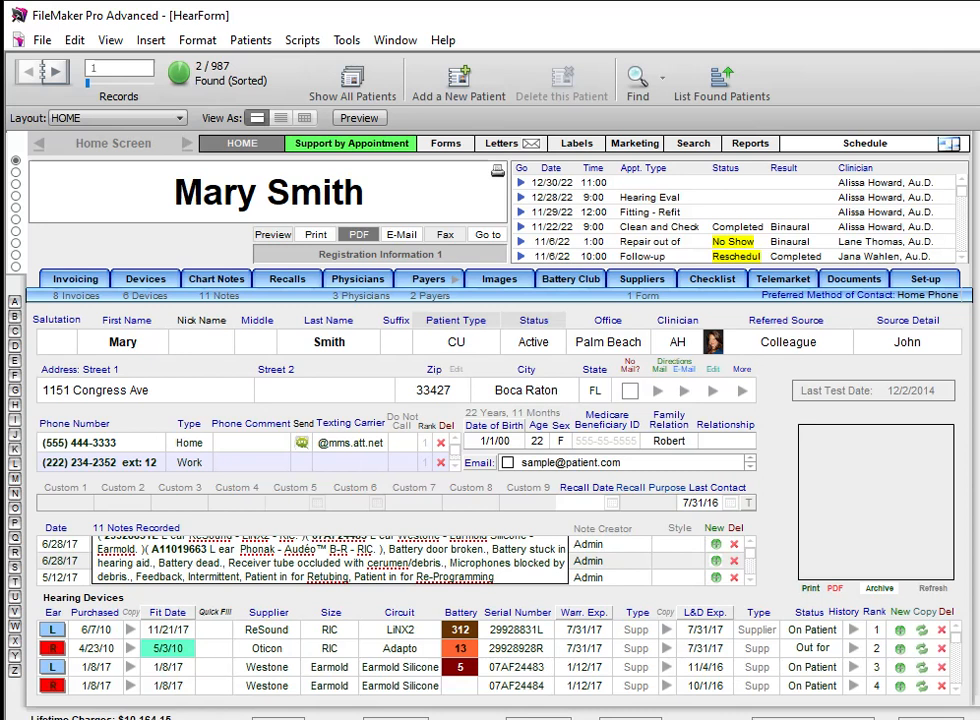
- Check the key number of both duplicate patient records, ending on the second record
scroll(490, 420, "down", 1)
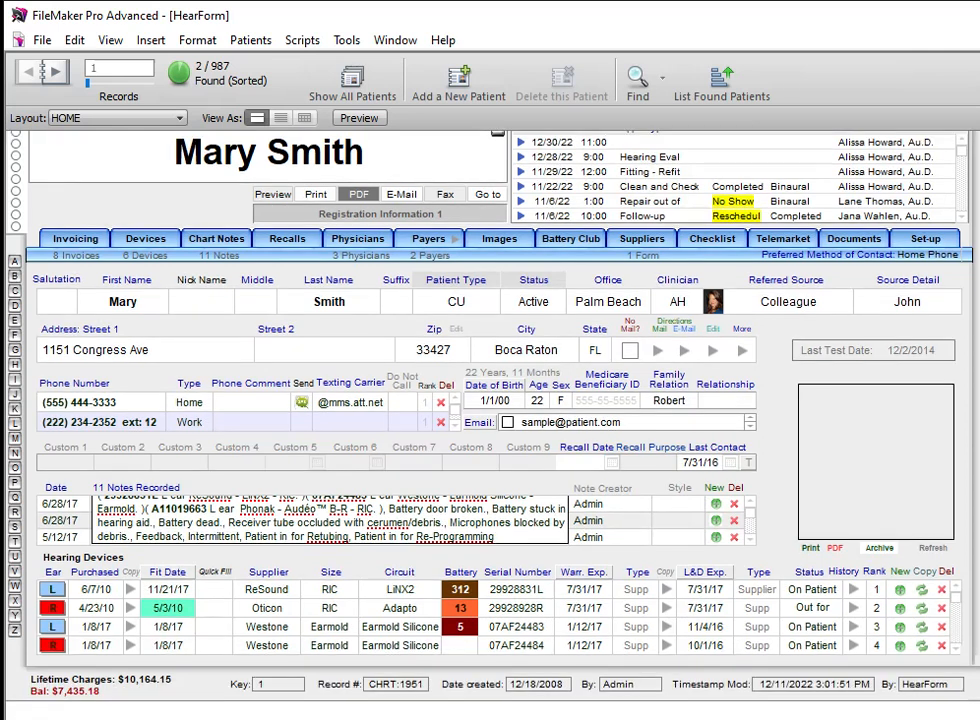
left_click(290, 686)
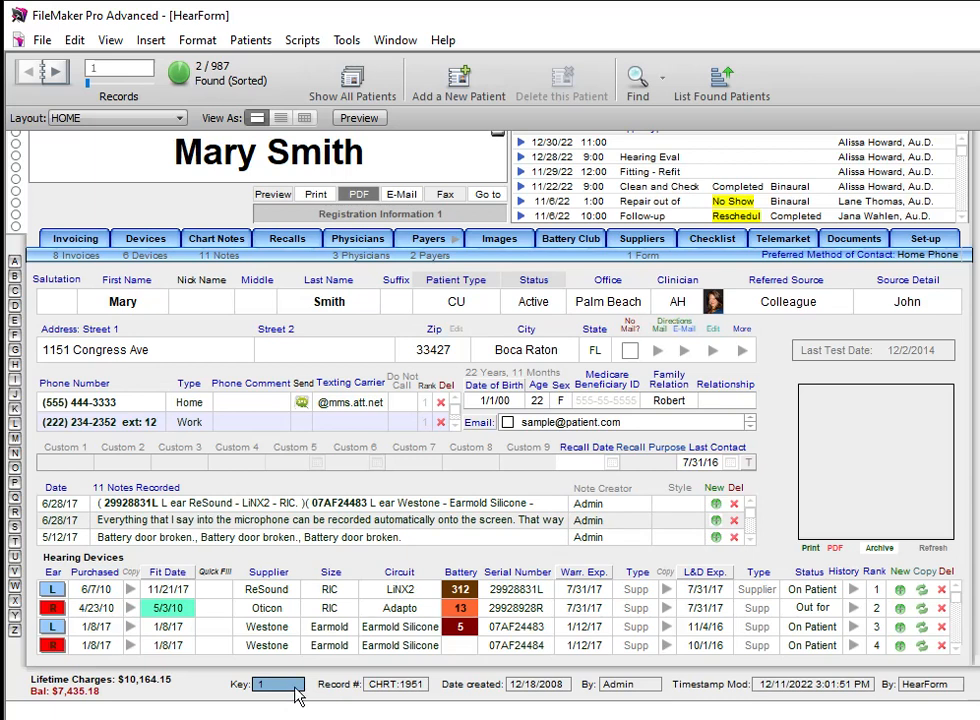
left_click(50, 74)
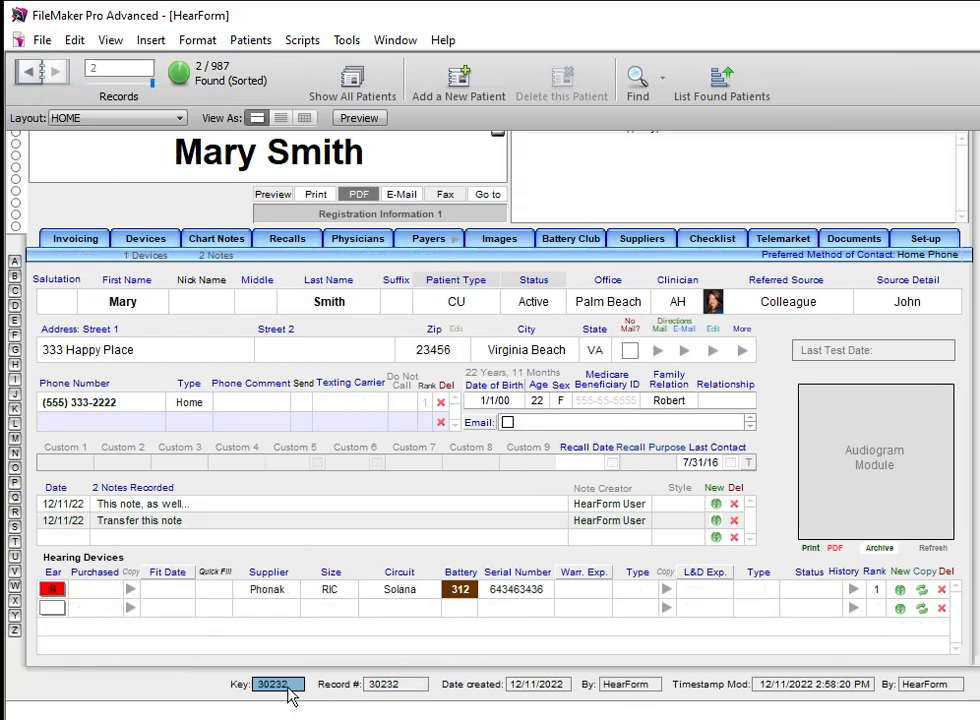
left_click(297, 685)
left_click_drag(252, 679, 233, 681)
left_click(215, 682)
scroll(402, 192, "up", 1)
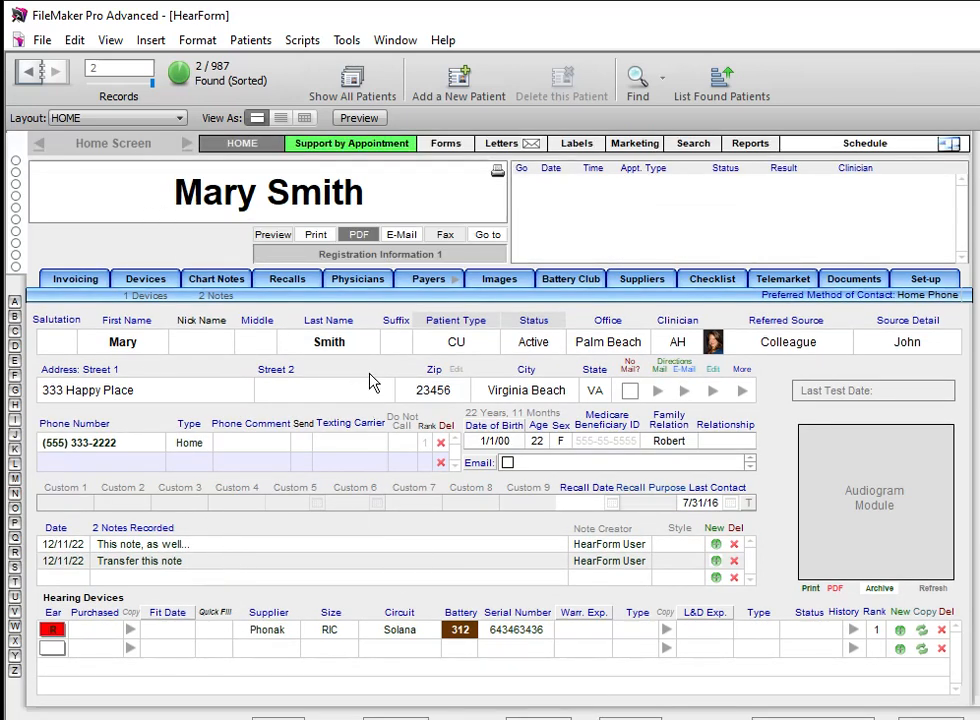
- Show the second duplicate in the Merge Records layout and enter the kept patient's key as the new key number
left_click(112, 120)
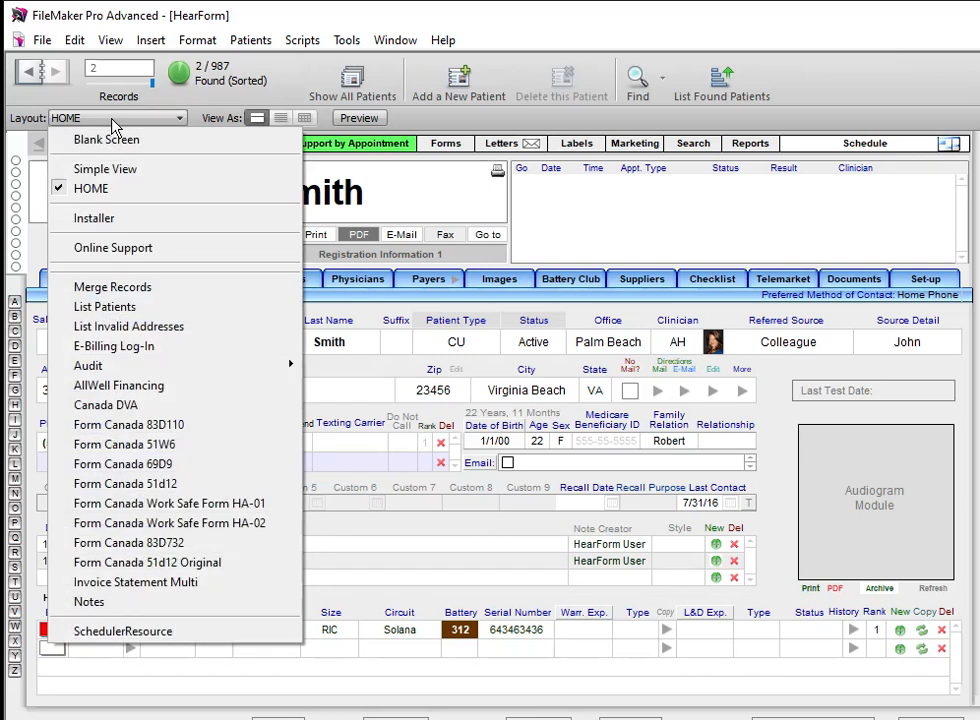
left_click(164, 290)
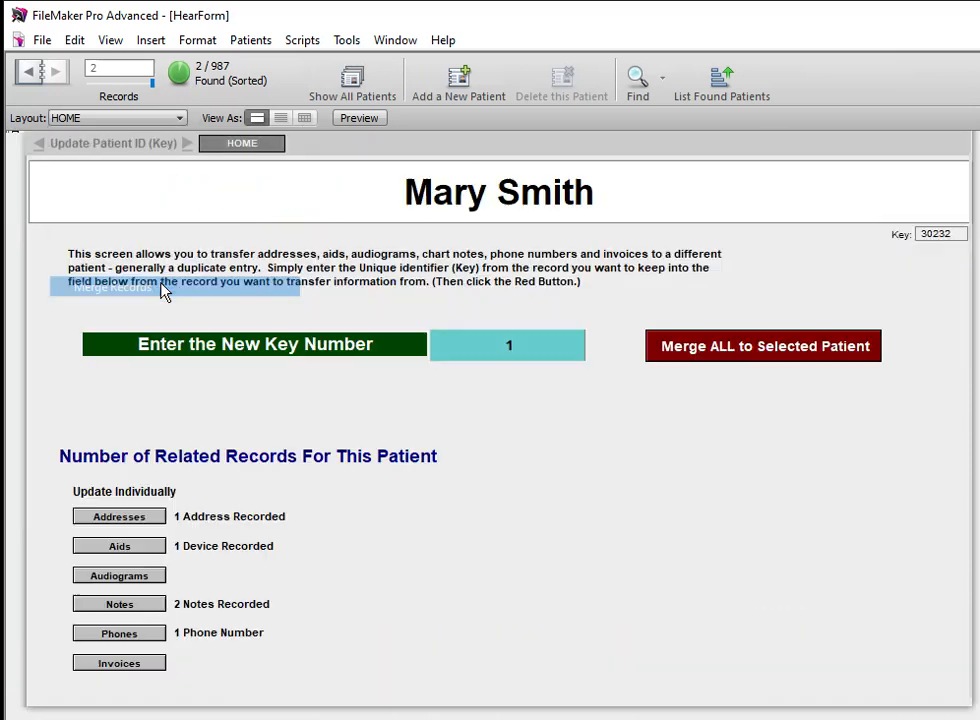
left_click(484, 362)
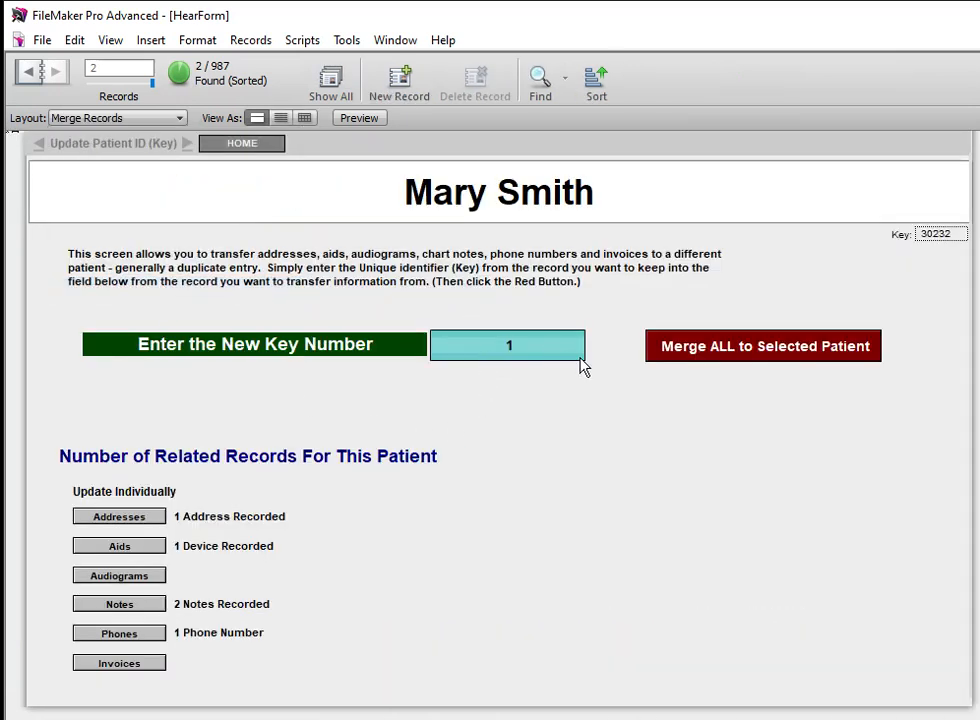
type("53223523")
key("BackSpace")
key("BackSpace")
key("BackSpace")
key("BackSpace")
key("BackSpace")
key("BackSpace")
key("BackSpace")
key("BackSpace")
type("1")
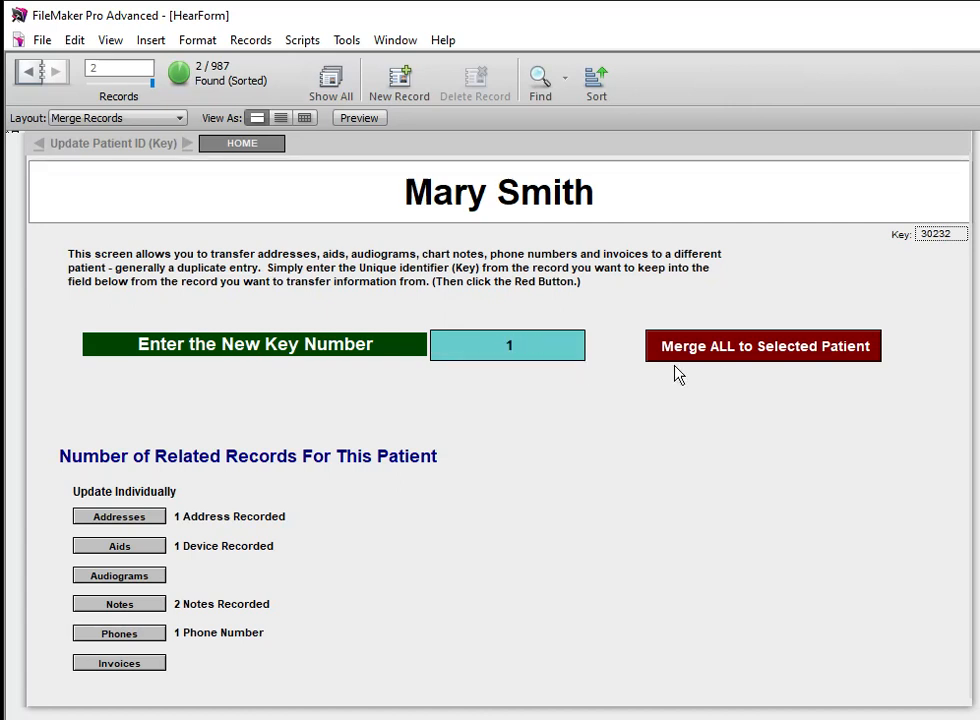
- Merge all of the duplicate's related records into the selected patient and acknowledge the transfer
left_click(144, 517)
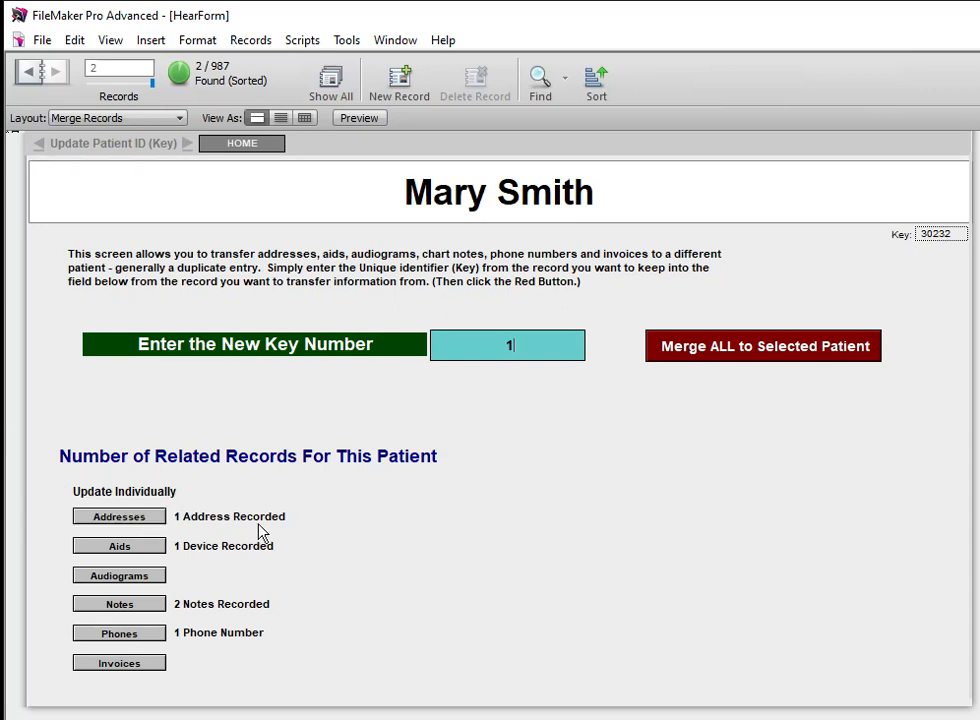
left_click(144, 548)
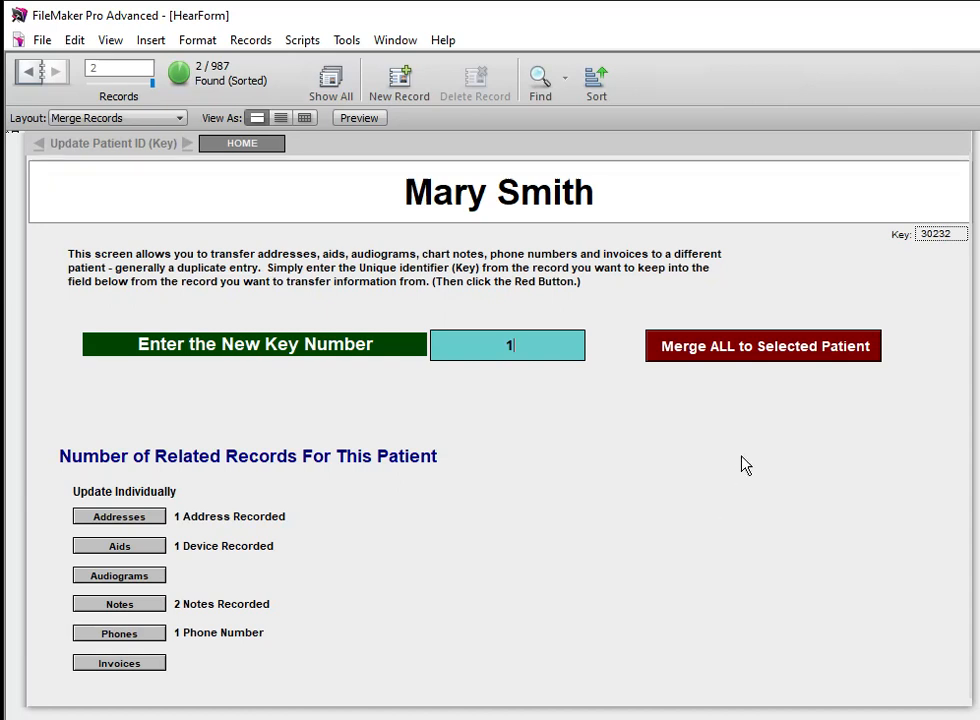
left_click(666, 353)
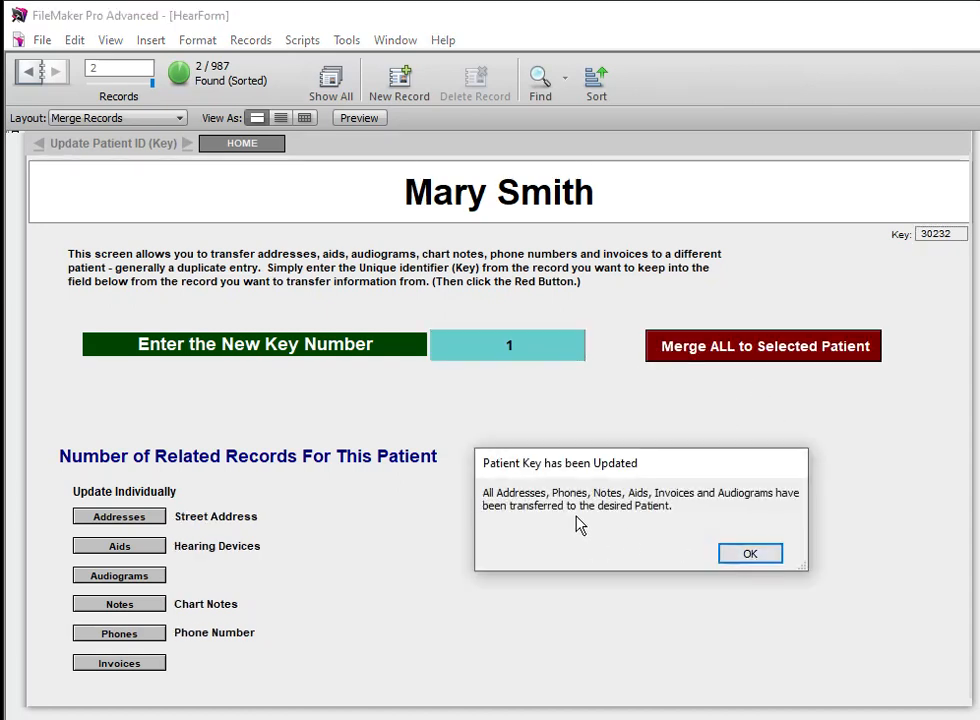
left_click(744, 552)
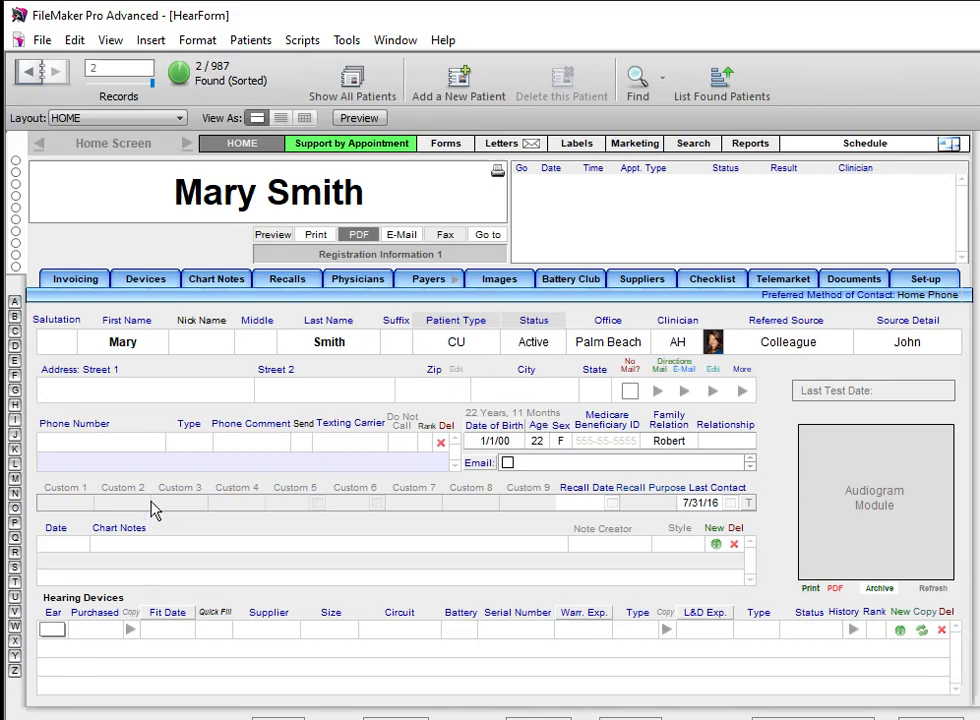
- Check the merged-out record's address and phone fields, and the notes and address on the kept patient's record
left_click(110, 395)
left_click(100, 443)
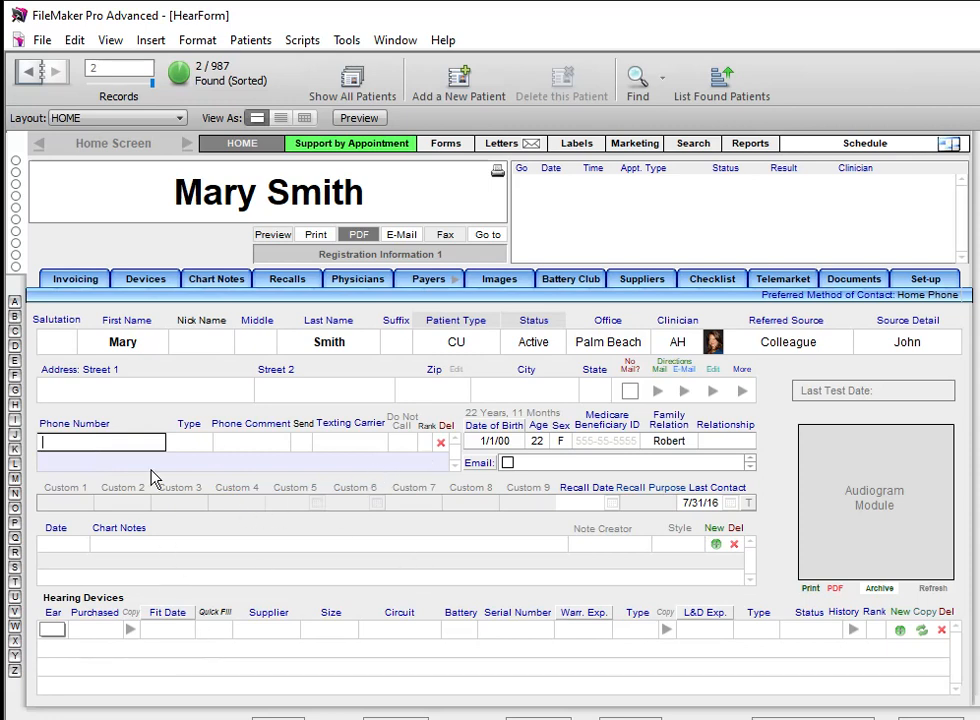
left_click(27, 74)
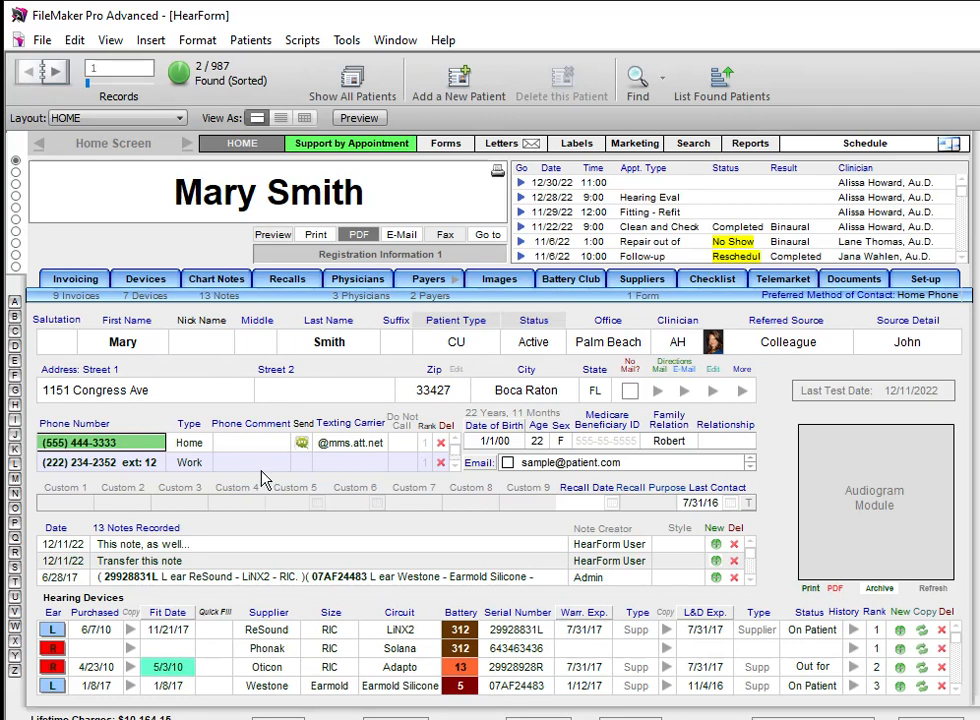
left_click(200, 545)
left_click(201, 556)
left_click(201, 545)
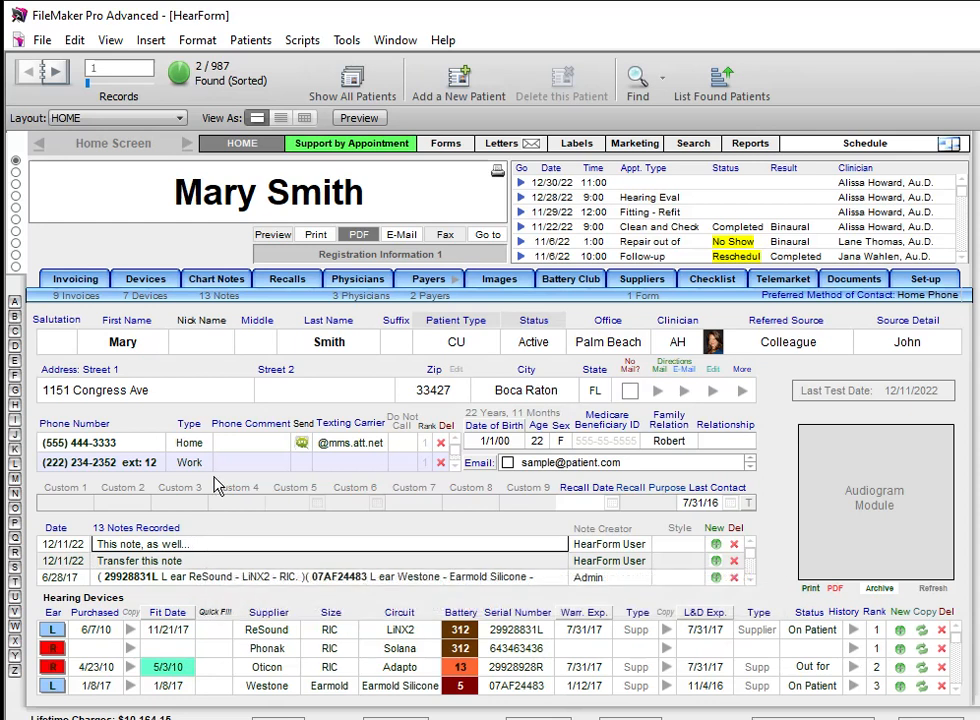
left_click(194, 396)
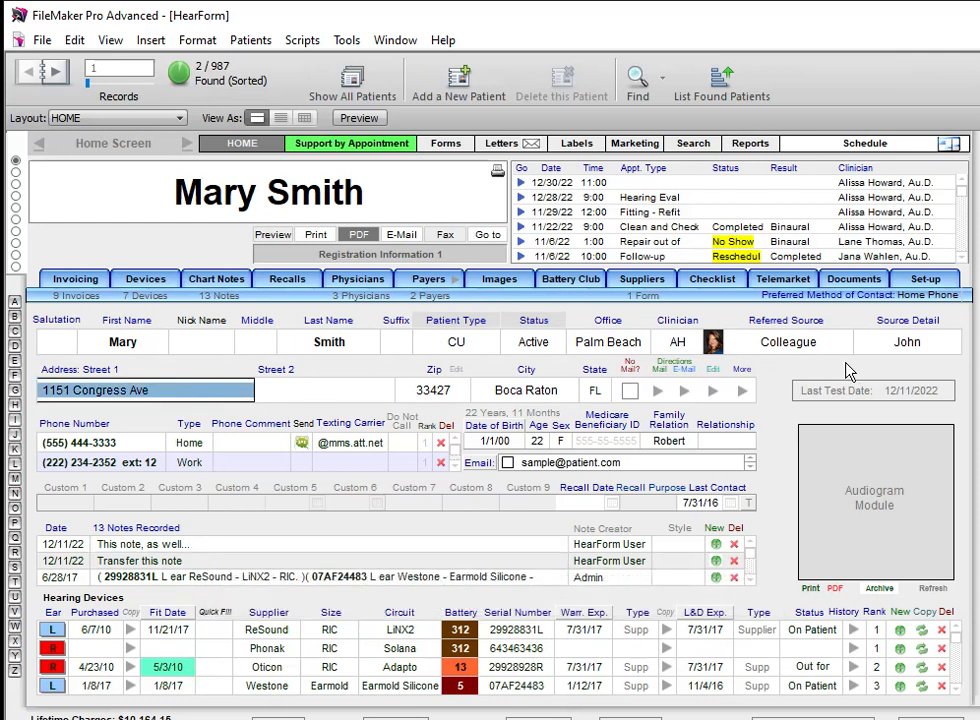
- Check the kept patient's full address list for the transferred address, and inspect the transferred Phonak device on the home screen
left_click(744, 400)
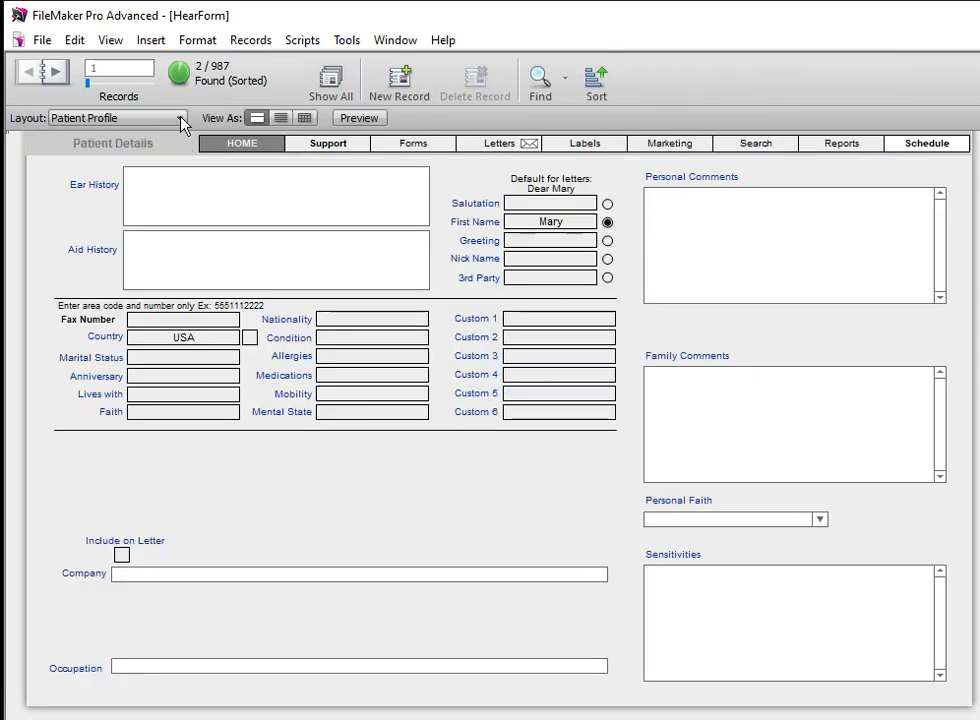
left_click(241, 146)
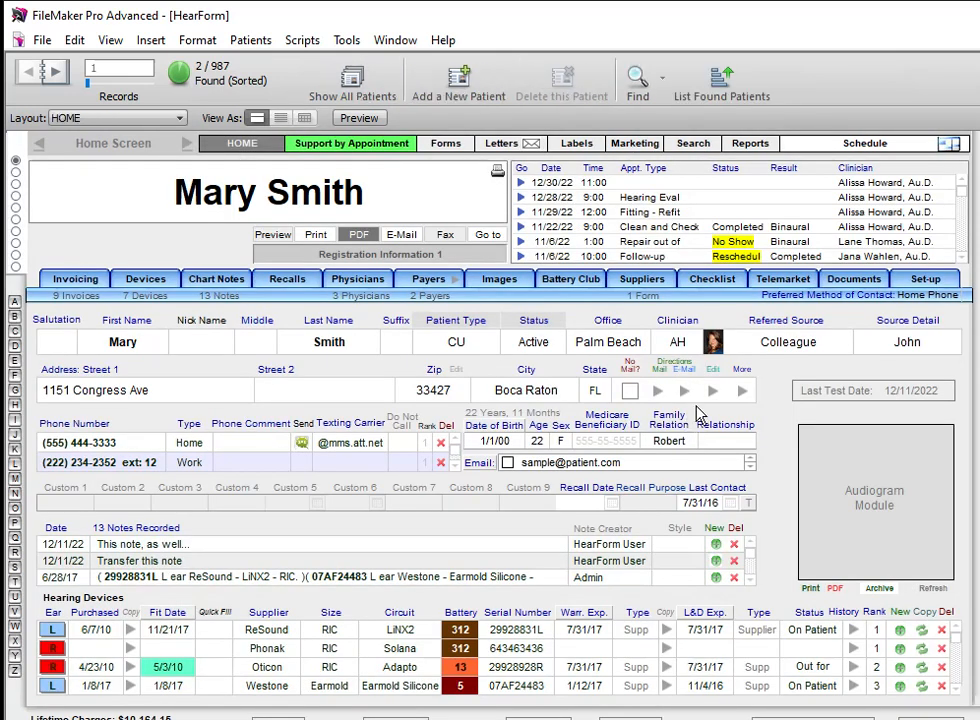
left_click(712, 391)
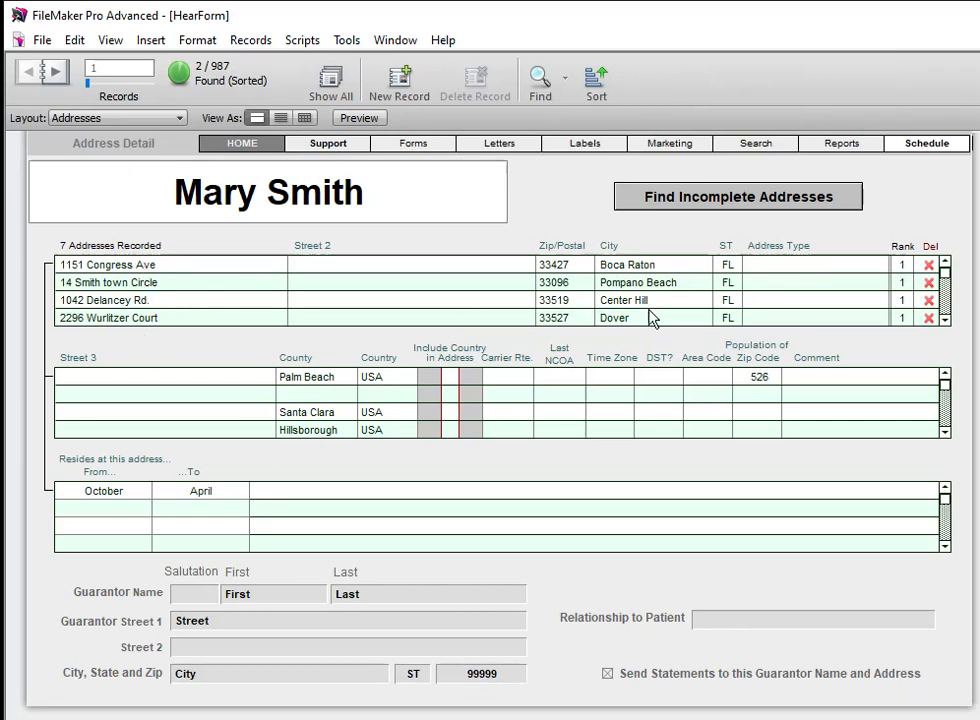
left_click(946, 305)
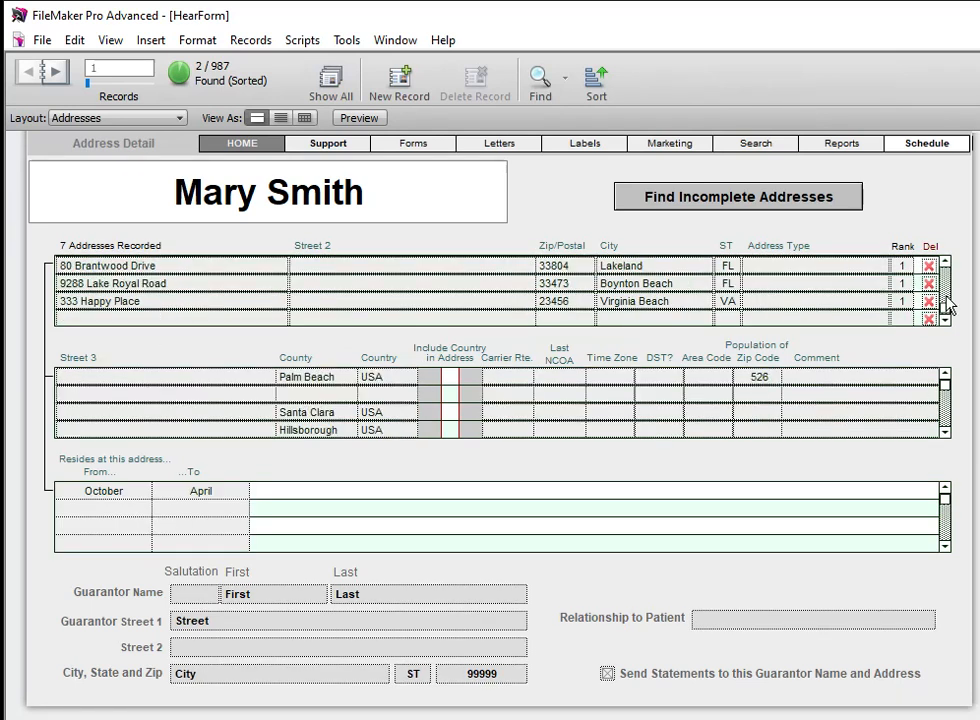
left_click(651, 301)
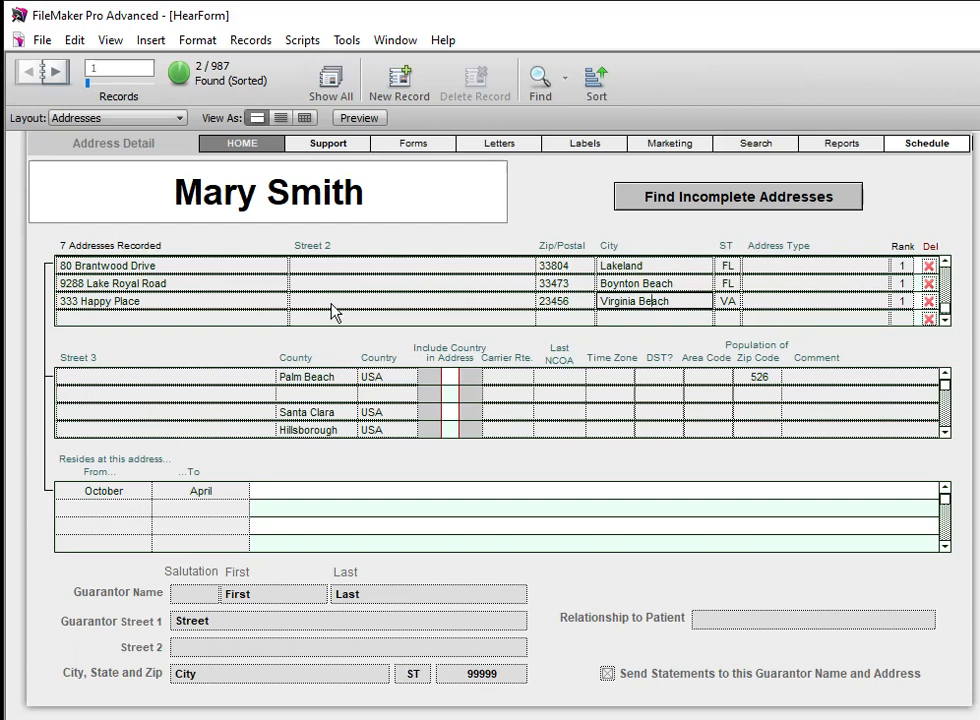
left_click(255, 148)
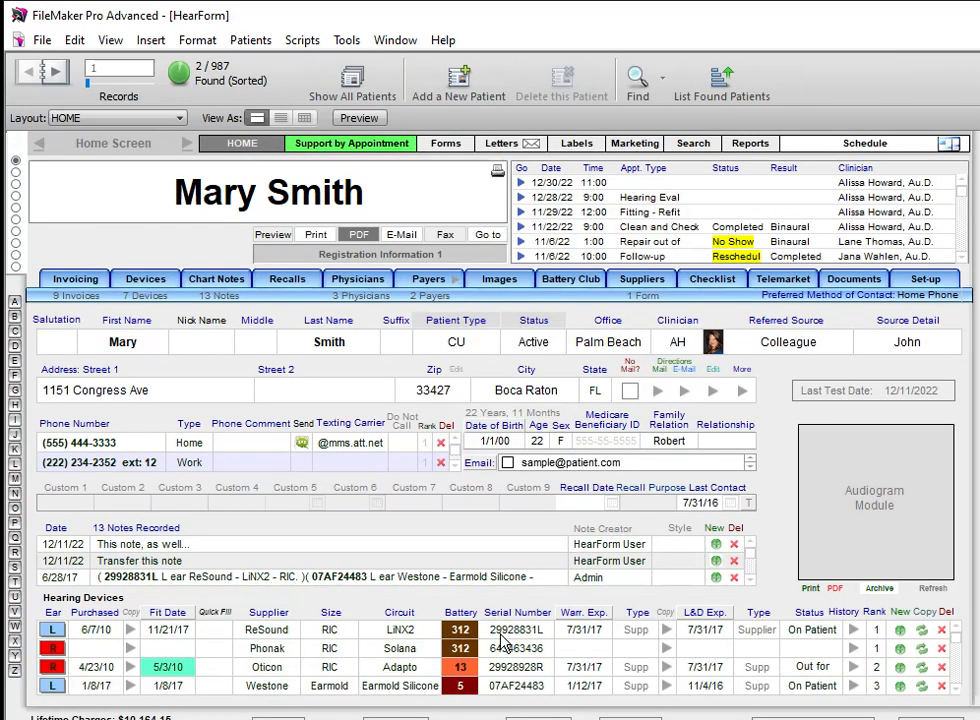
left_click(400, 648)
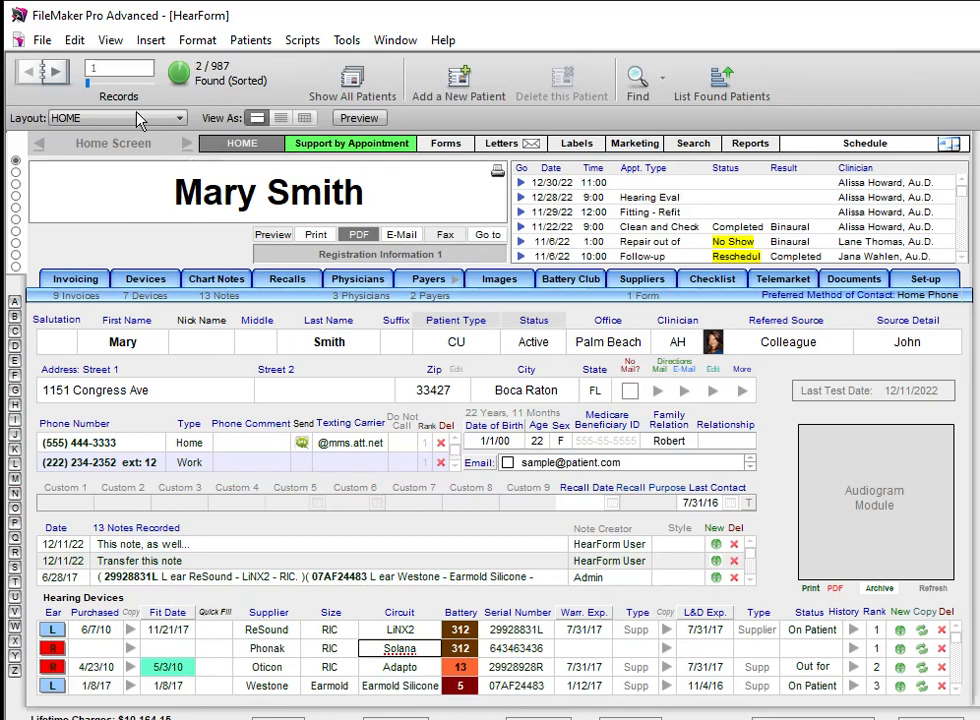
- Return to the second duplicate record, reopen its Merge Records layout and select the new key number field
left_click(54, 73)
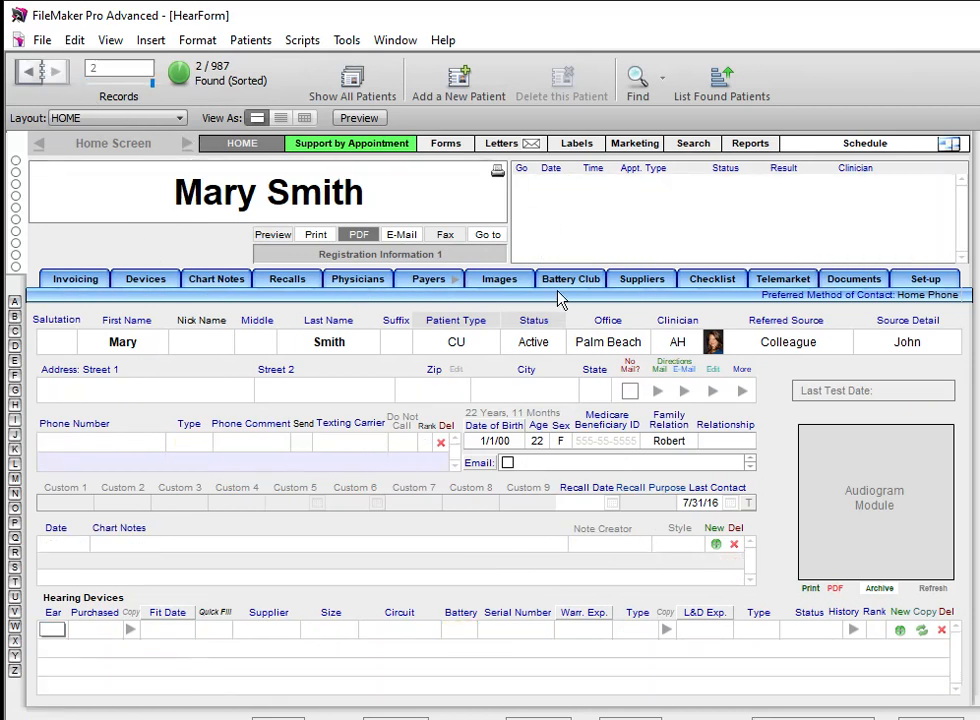
left_click(90, 118)
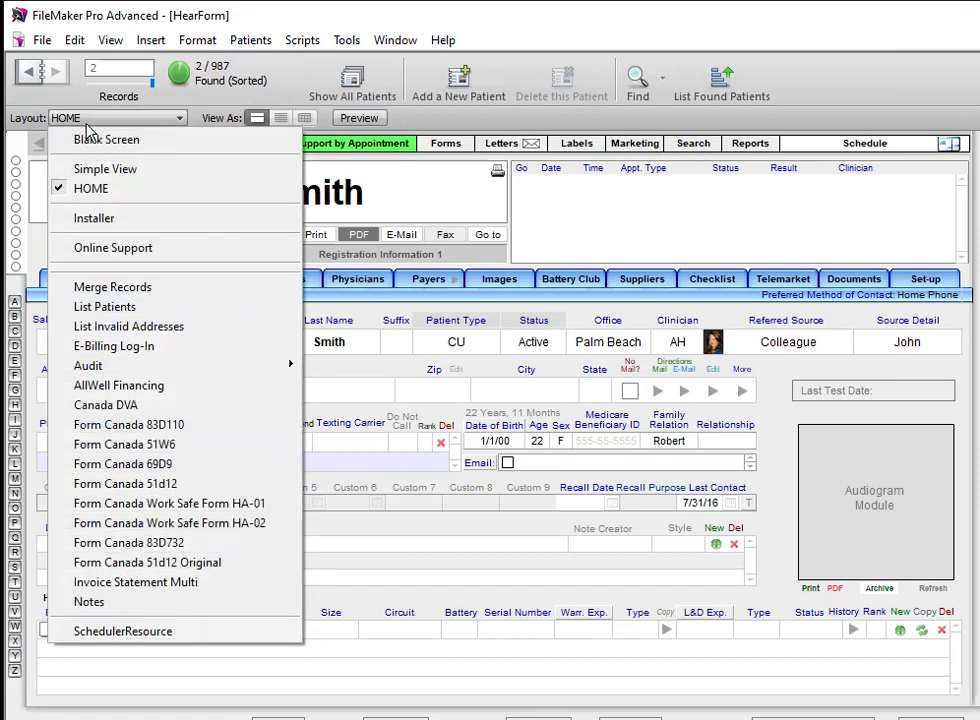
left_click(110, 287)
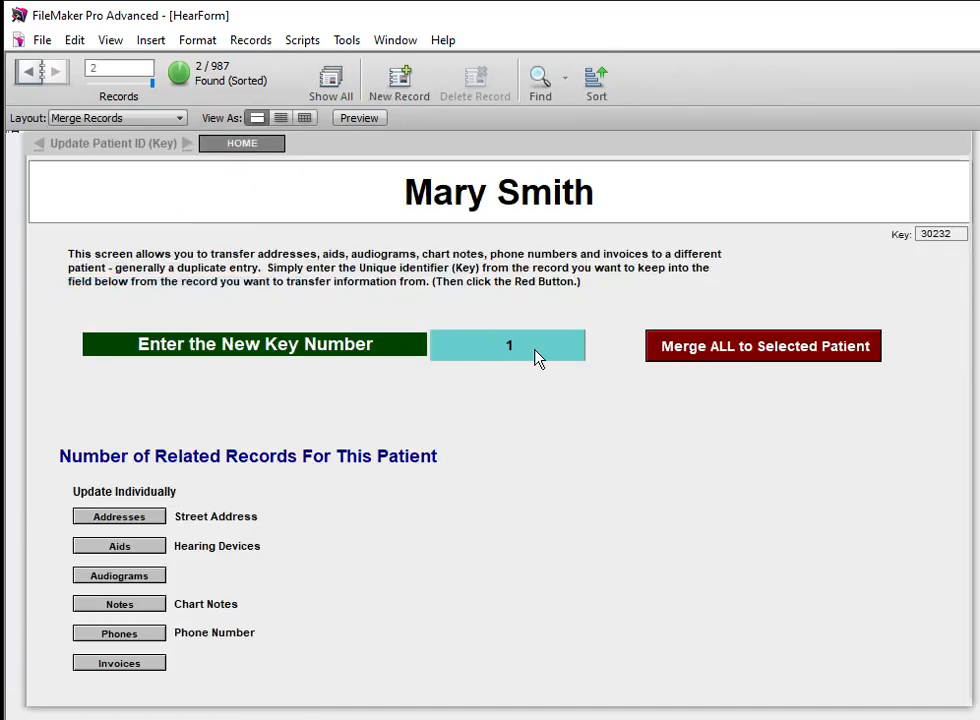
left_click(497, 348)
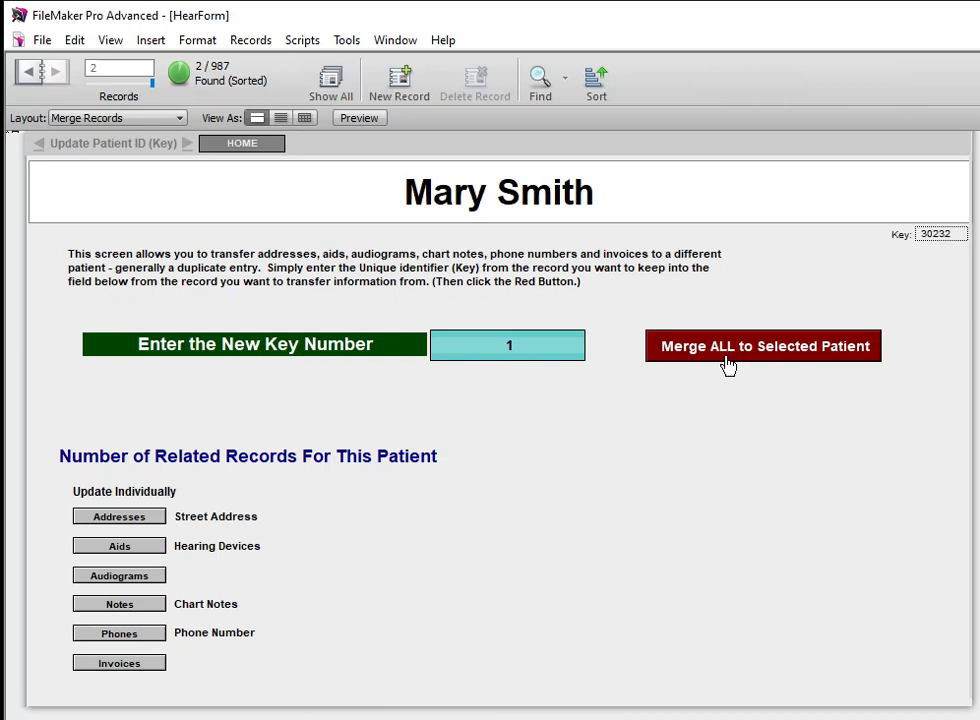